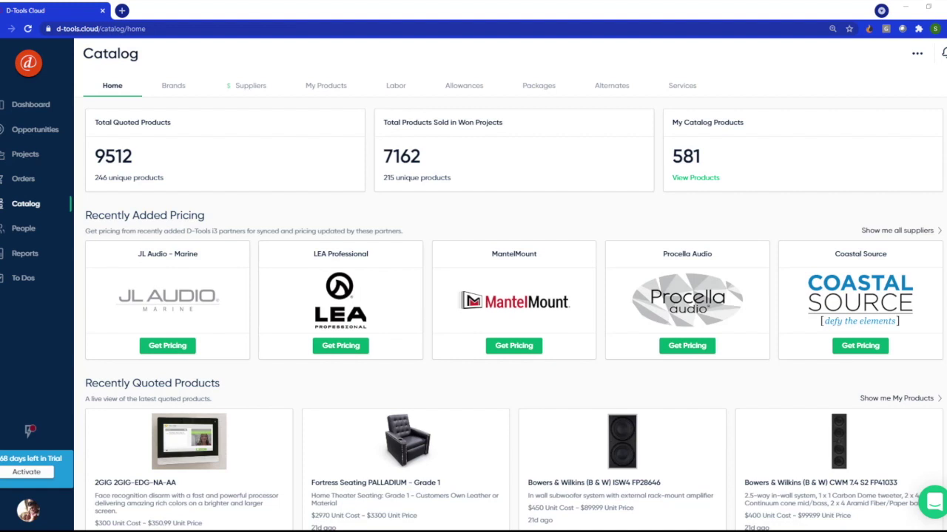
Open the catalog's supplier list and bring up the SnapAV supplier's details.
{"action": "left_click", "coordinate": [248, 86]}
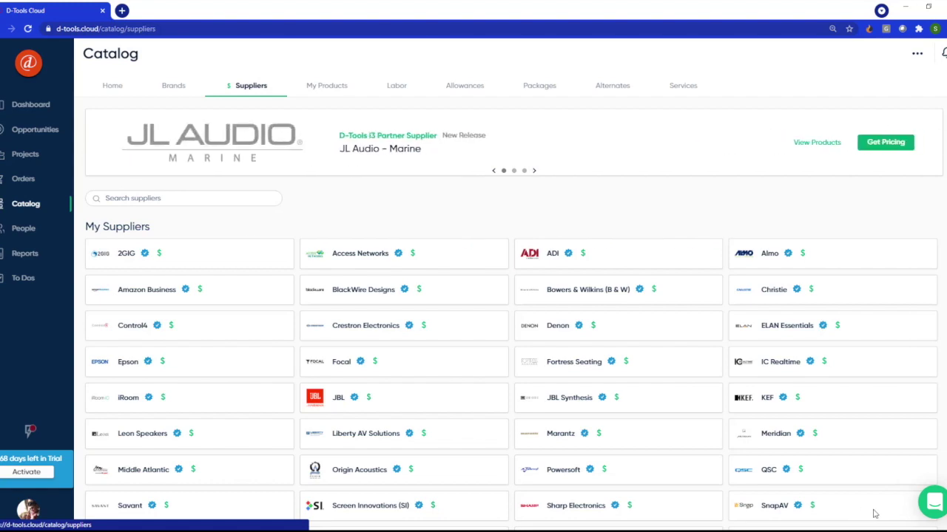
{"action": "left_click", "coordinate": [873, 511]}
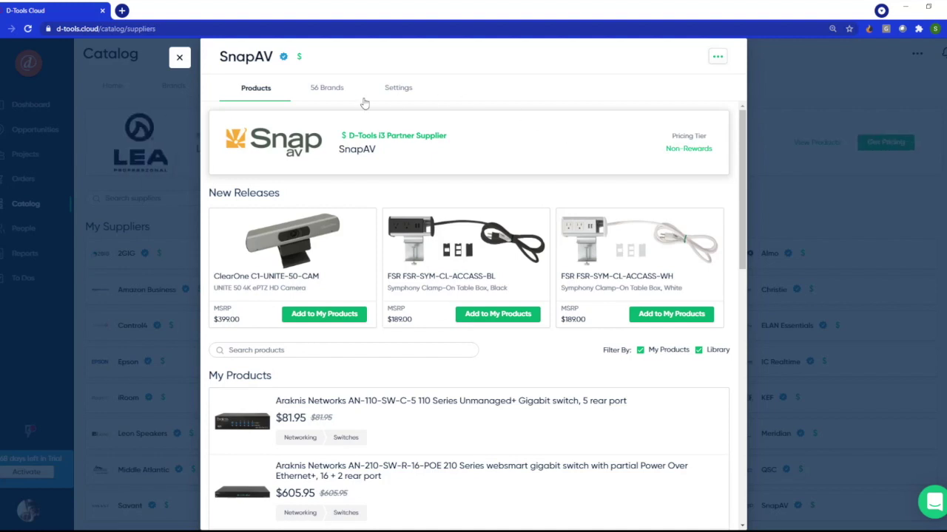
Browse SnapAV's 56 brands down to WattBox, then close the panel and go to Opportunities.
{"action": "left_click", "coordinate": [327, 96]}
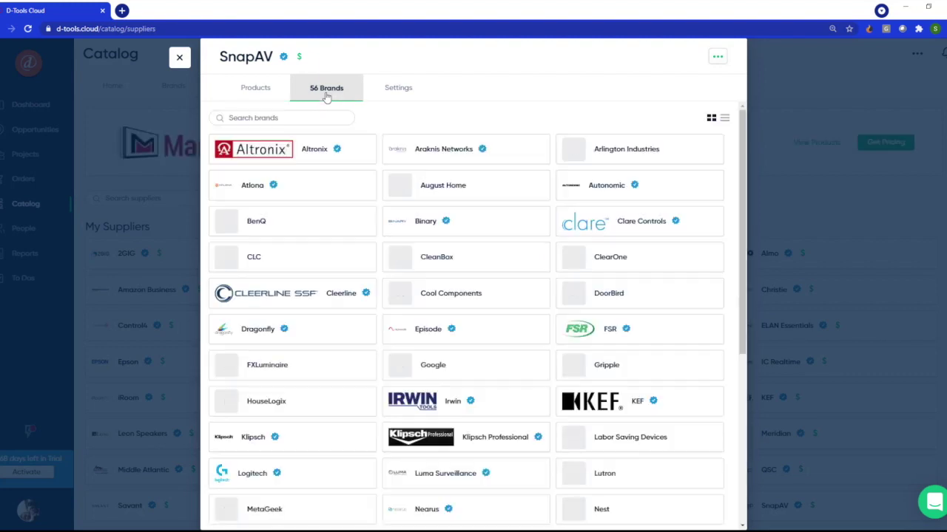
{"action": "left_click_drag", "start_coordinate": [742, 157], "coordinate": [743, 337]}
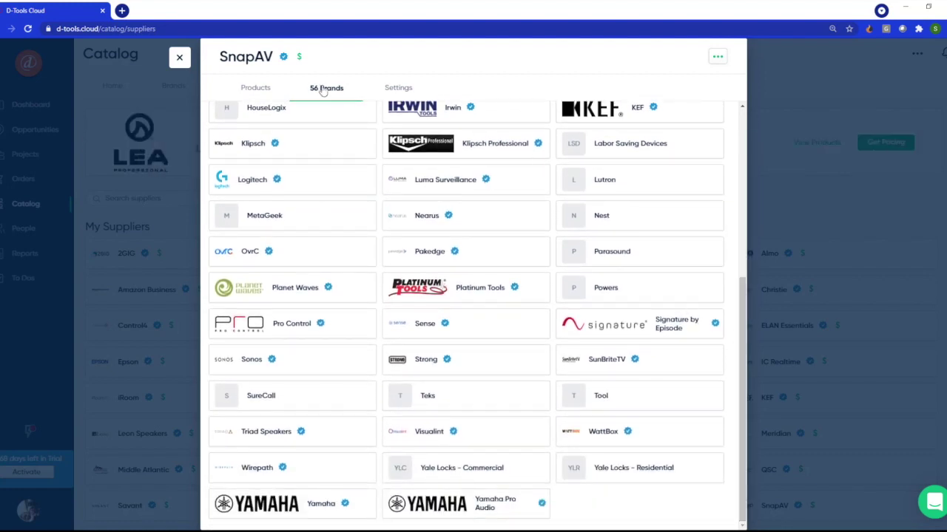
{"action": "left_click", "coordinate": [179, 63]}
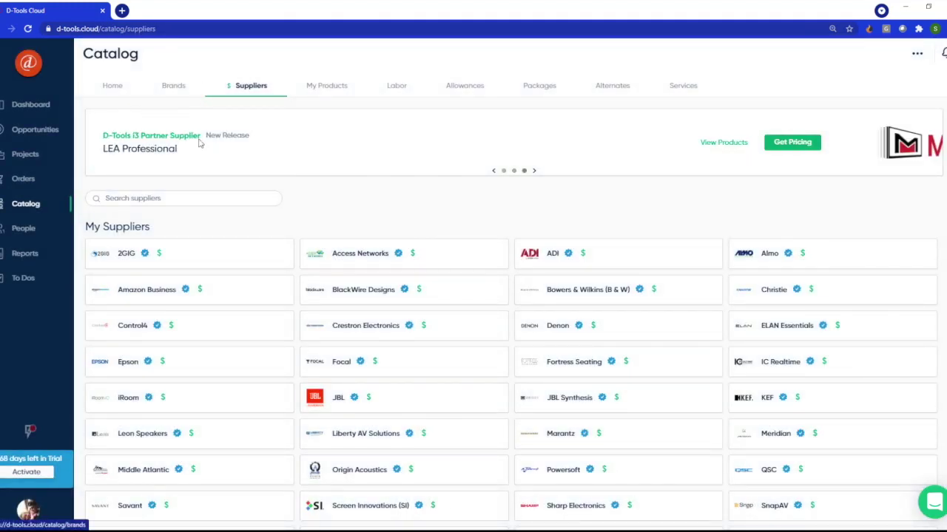
{"action": "left_click", "coordinate": [35, 137]}
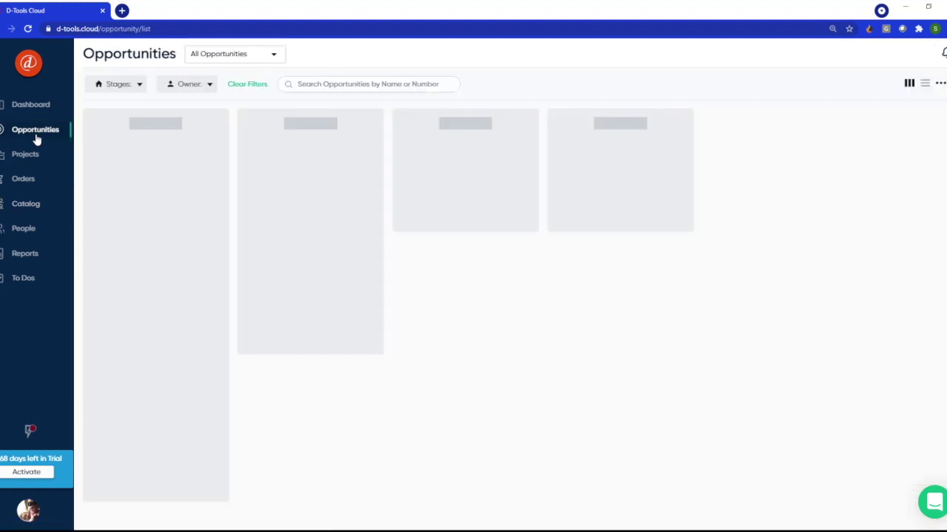
Open the Residential opportunity's Quote 1 and show the Private Cinema location's items.
{"action": "left_click", "coordinate": [162, 206]}
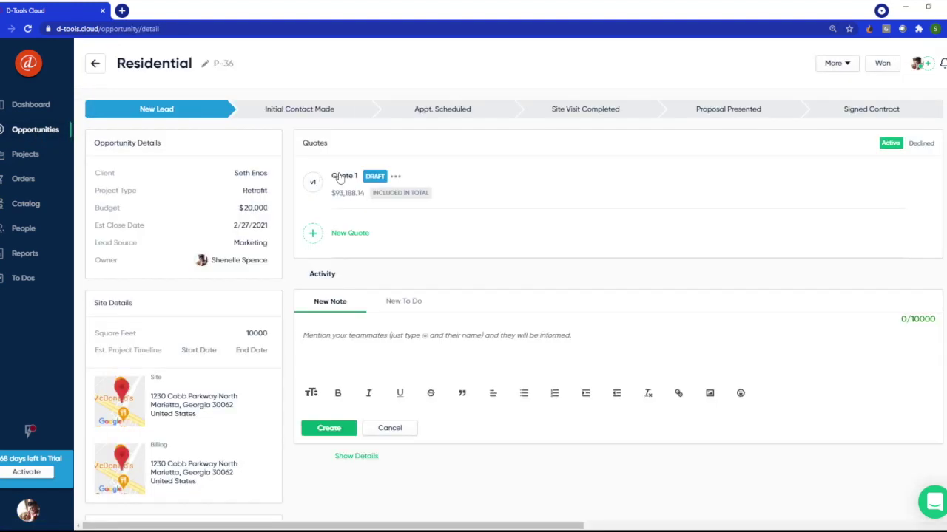
{"action": "left_click", "coordinate": [339, 180]}
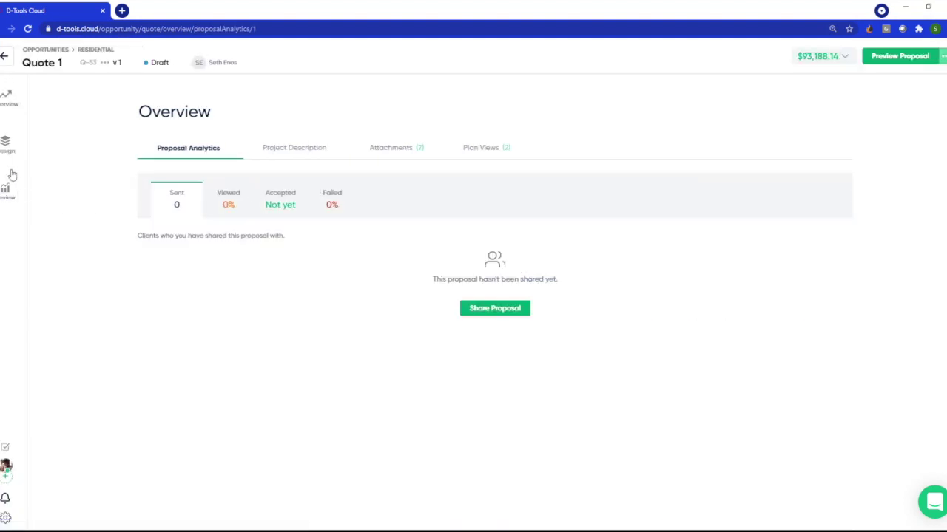
{"action": "left_click", "coordinate": [9, 146]}
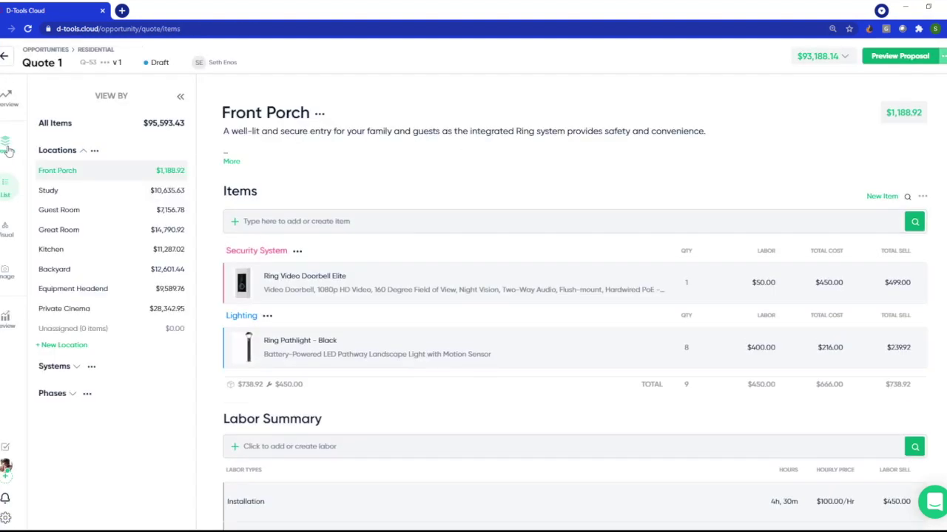
{"action": "left_click", "coordinate": [77, 308]}
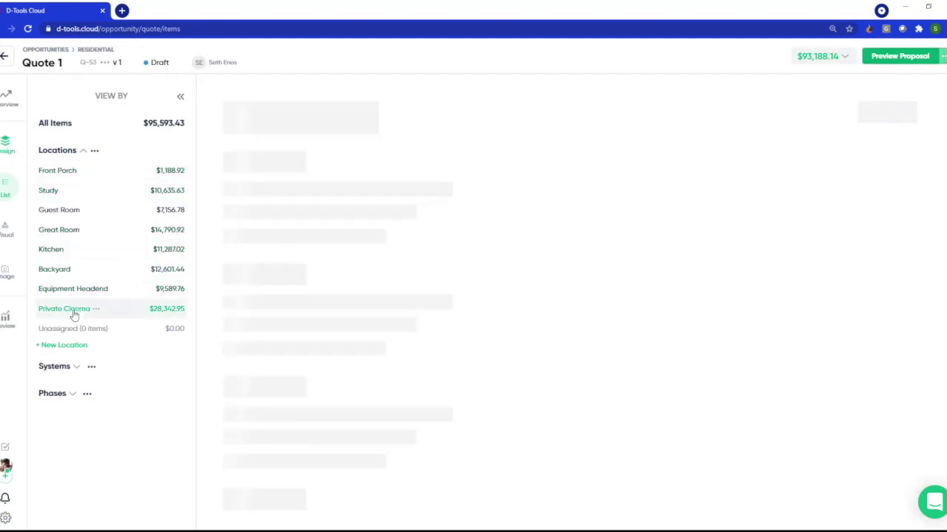
Search 'wattbox' and add the WB-600-SVCE-12 power conditioner to Private Cinema.
{"action": "left_click", "coordinate": [298, 185]}
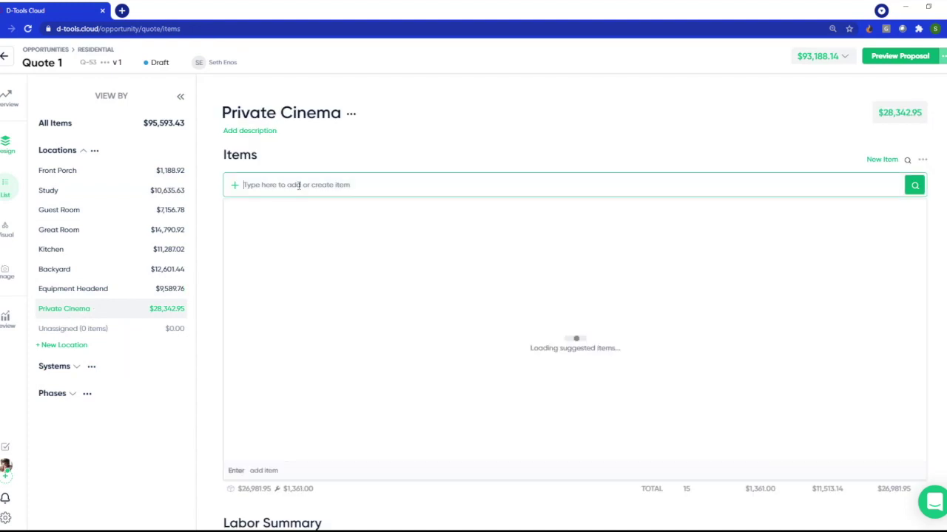
{"action": "type", "text": "wattbox"}
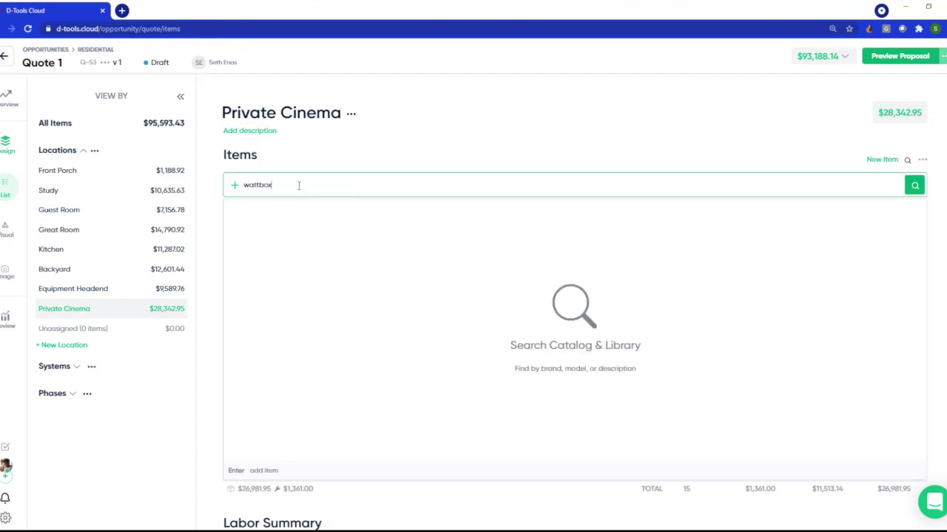
{"action": "scroll", "coordinate": [436, 336], "scroll_direction": "down", "scroll_amount": 3}
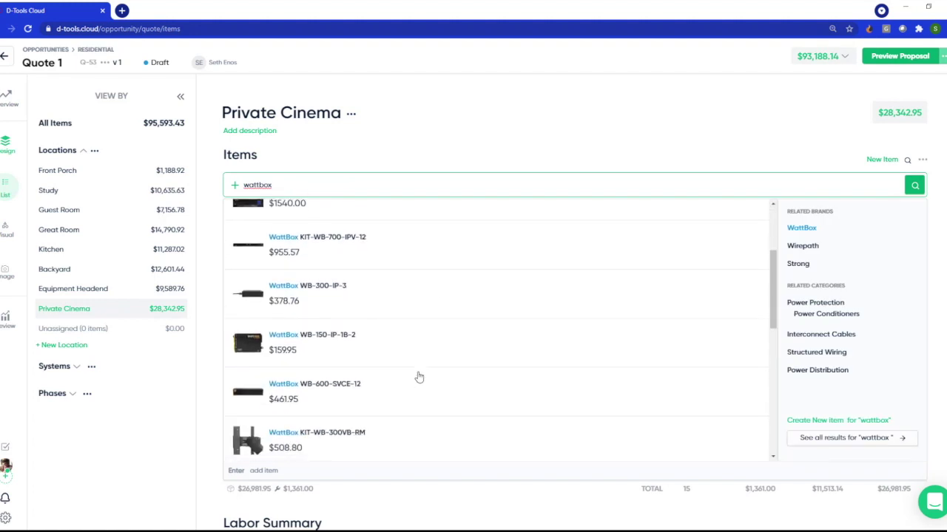
{"action": "left_click", "coordinate": [362, 380]}
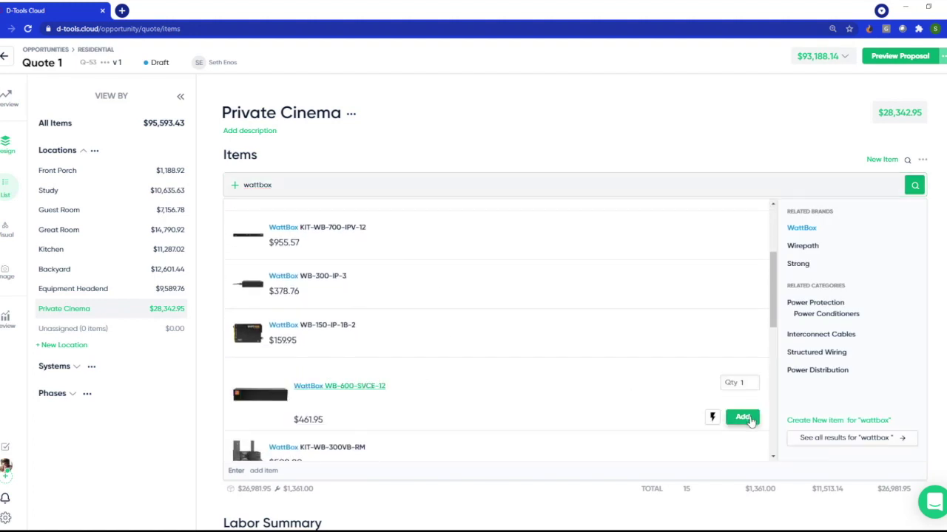
{"action": "left_click", "coordinate": [742, 418]}
Review the WattBox item's pricing and SnapAV supplier, then open the Powersoft Ottocanali 8K4 details.
{"action": "scroll", "coordinate": [691, 435], "scroll_direction": "down", "scroll_amount": 2}
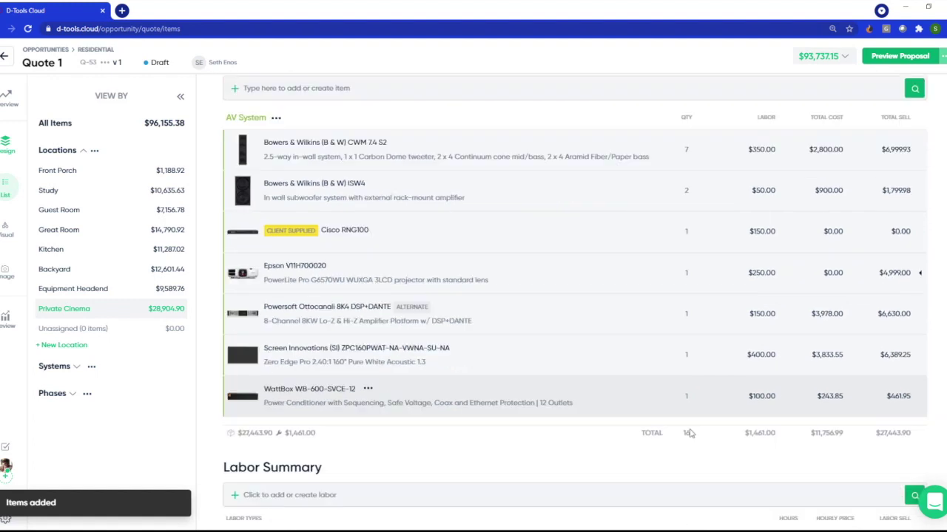
{"action": "left_click", "coordinate": [591, 396]}
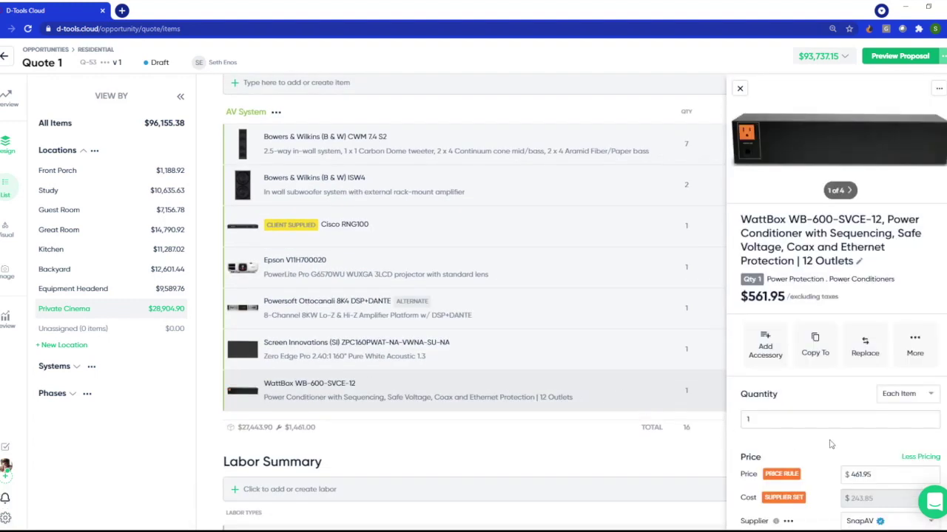
{"action": "scroll", "coordinate": [821, 399], "scroll_direction": "down", "scroll_amount": 2}
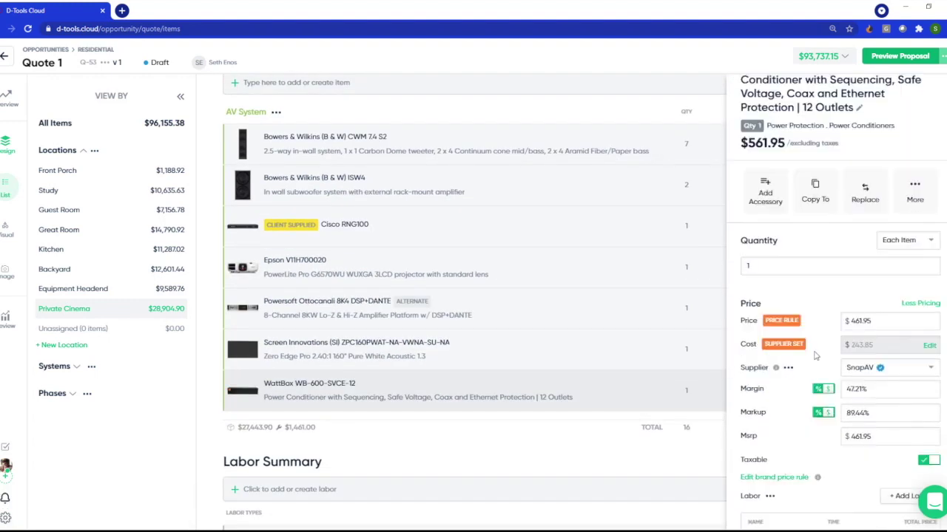
{"action": "left_click", "coordinate": [931, 372]}
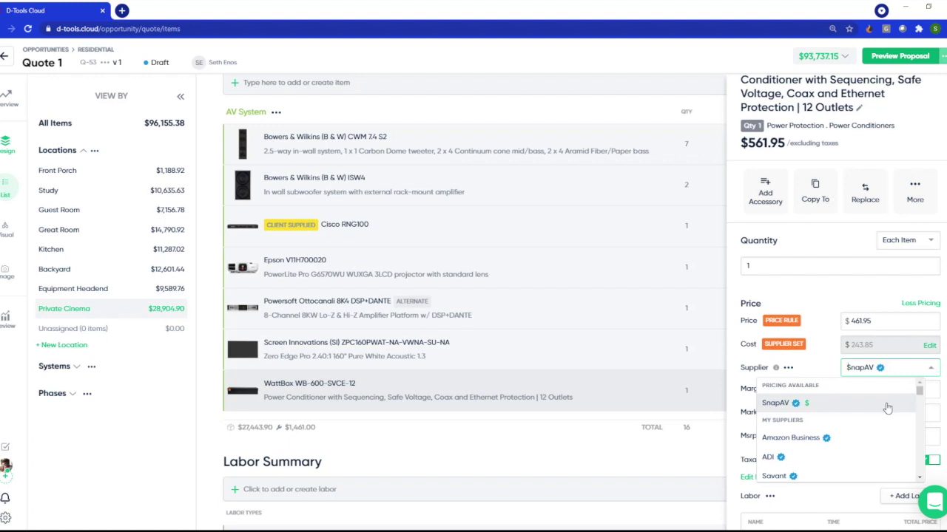
{"action": "left_click", "coordinate": [823, 355]}
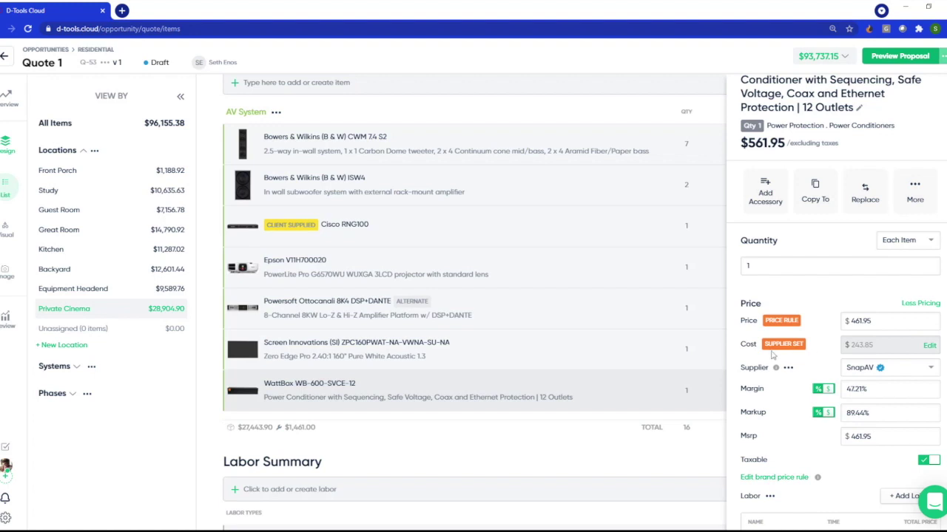
{"action": "left_click", "coordinate": [558, 316]}
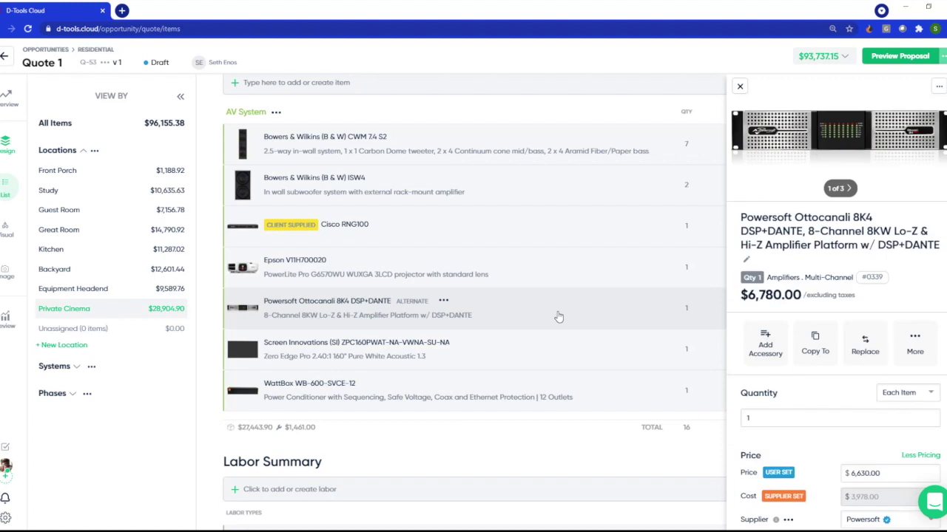
Check the Powersoft amplifier's user-set prices, then open the WattBox brand price settings.
{"action": "scroll", "coordinate": [743, 366], "scroll_direction": "down", "scroll_amount": 3}
{"action": "scroll", "coordinate": [743, 366], "scroll_direction": "down", "scroll_amount": 1}
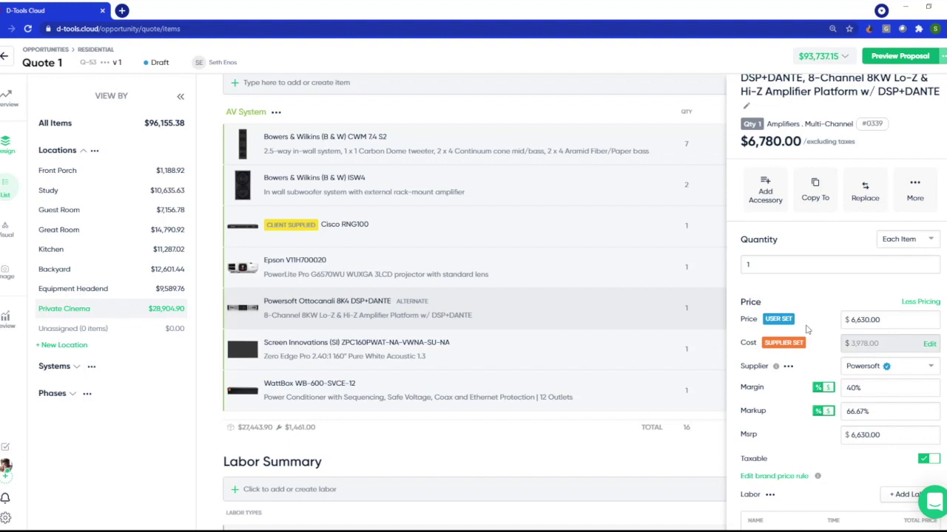
{"action": "left_click", "coordinate": [564, 384]}
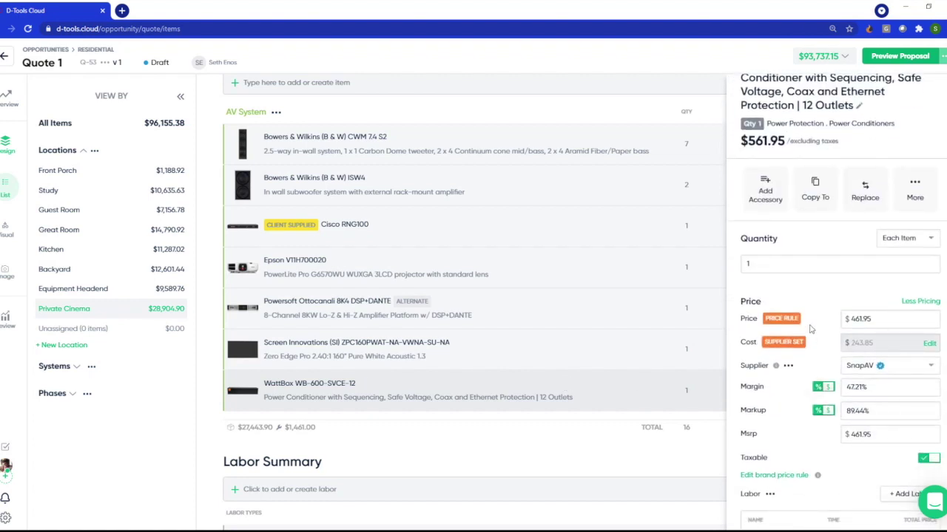
{"action": "left_click", "coordinate": [770, 478]}
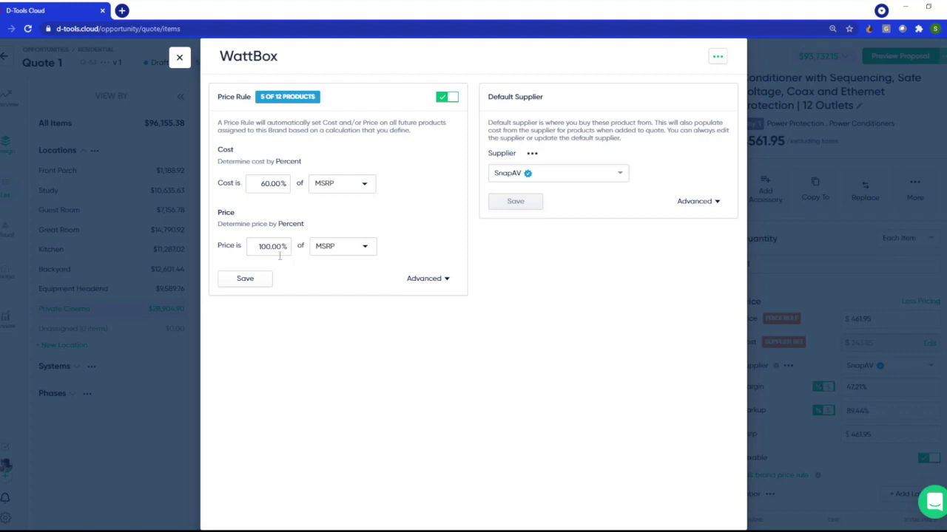
Change the WattBox brand price rule from 100% of MSRP to 140.00% of Cost.
{"action": "left_click", "coordinate": [271, 246]}
{"action": "key", "text": "BackSpace"}
{"action": "type", "text": "4"}
{"action": "left_click", "coordinate": [360, 252]}
{"action": "left_click", "coordinate": [355, 285]}
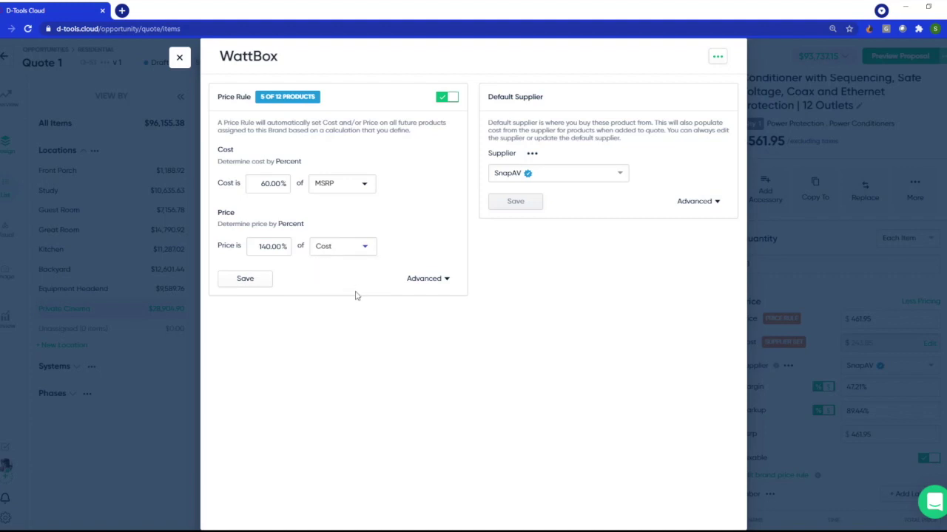